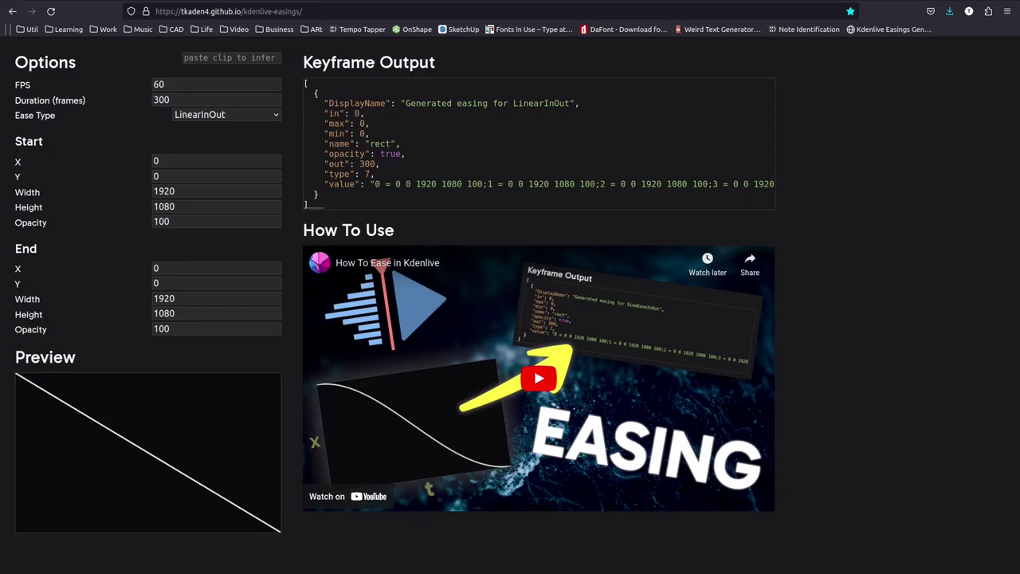
Set the easing generator's ease type to CubicEaseInOut.
click(231, 58)
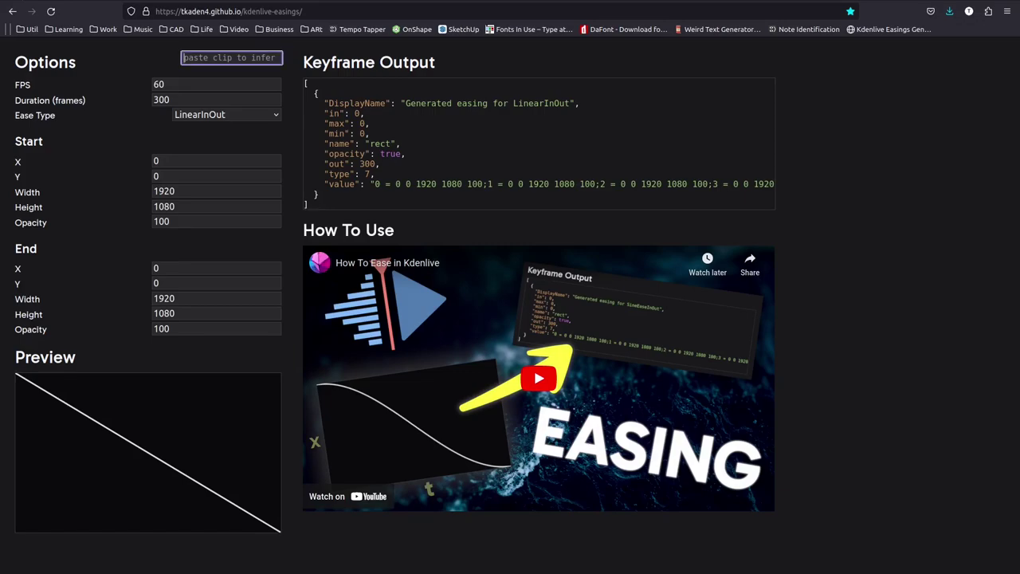
click(216, 100)
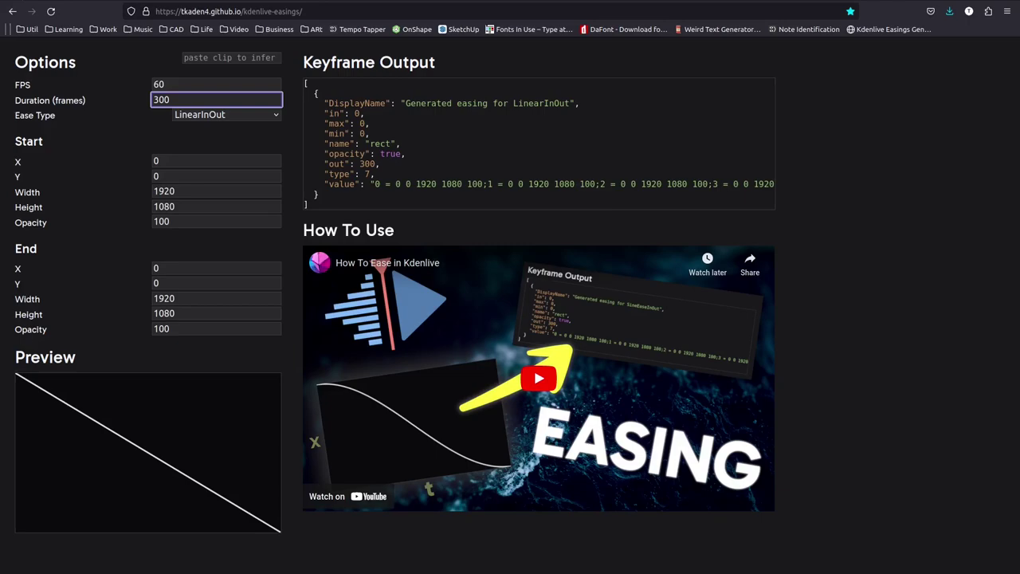
click(226, 115)
click(227, 230)
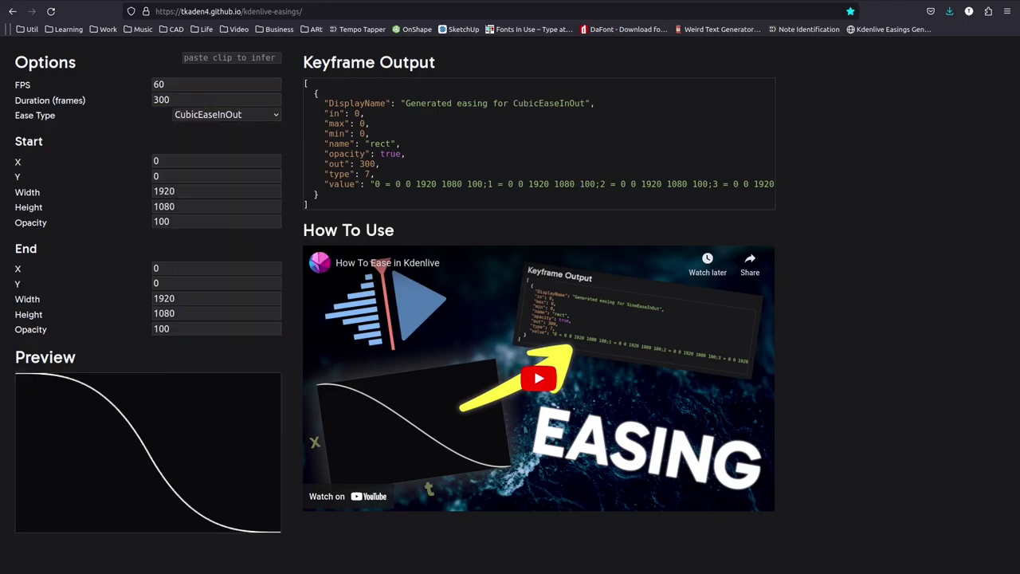
Try the SineEaseIn ease type to compare its preview curve.
key(alt+Down)
key(Down)
key(Down)
key(Down)
key(Down)
key(Down)
key(Down)
key(Down)
key(Return)
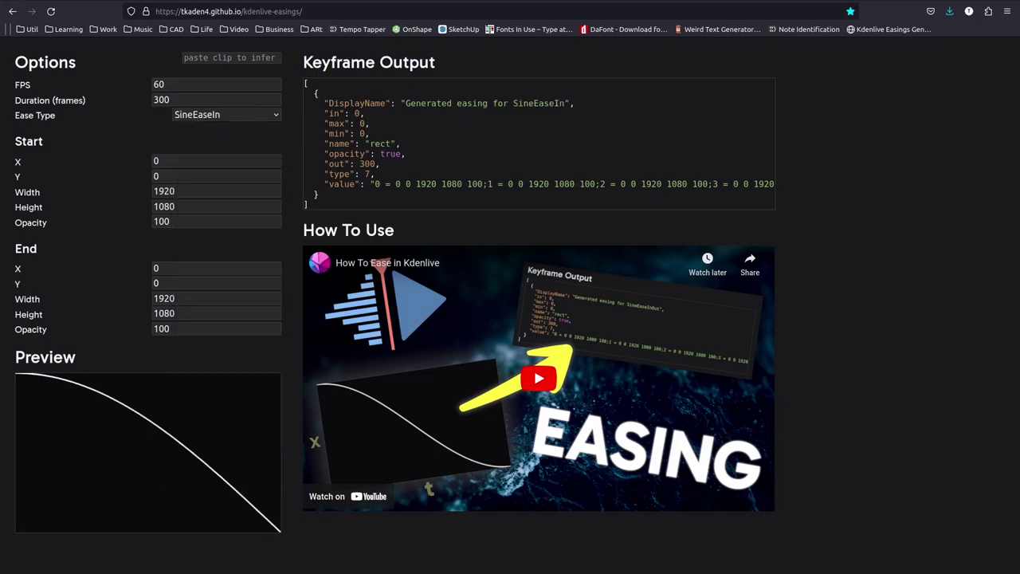
Switch the ease type back to CubicEaseInOut.
key(alt+Down)
key(Up)
key(Up)
key(Up)
key(Up)
key(Up)
key(Up)
key(Up)
key(Return)
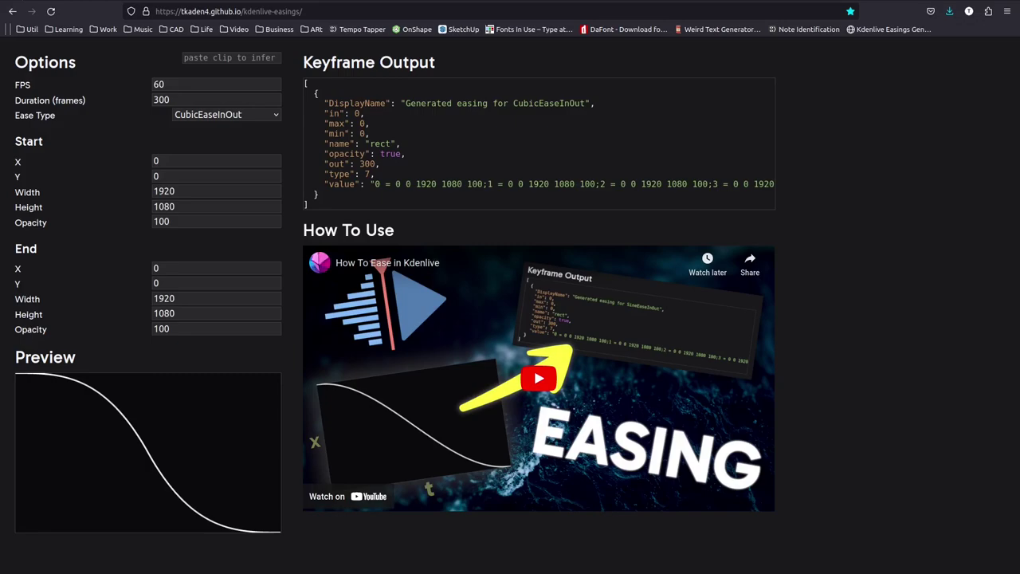
Set the End X position to -1920 for the generated easing.
key(Tab)
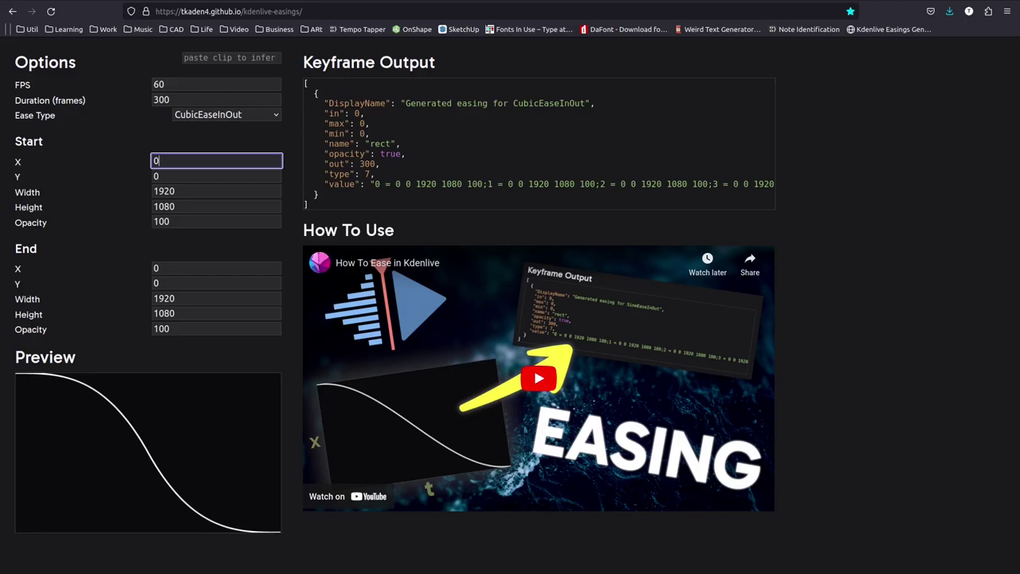
click(216, 268)
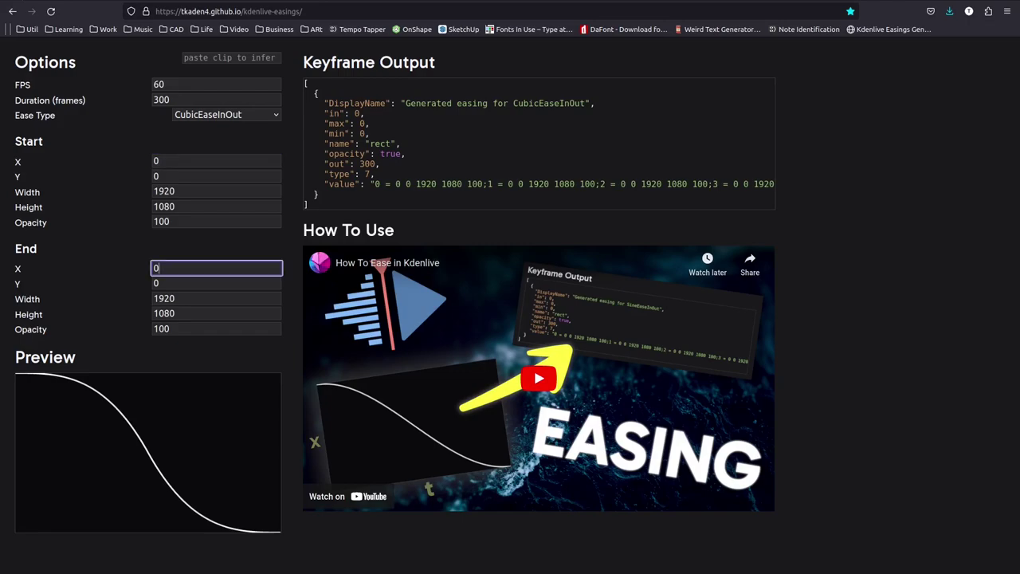
key(BackSpace)
text(-)
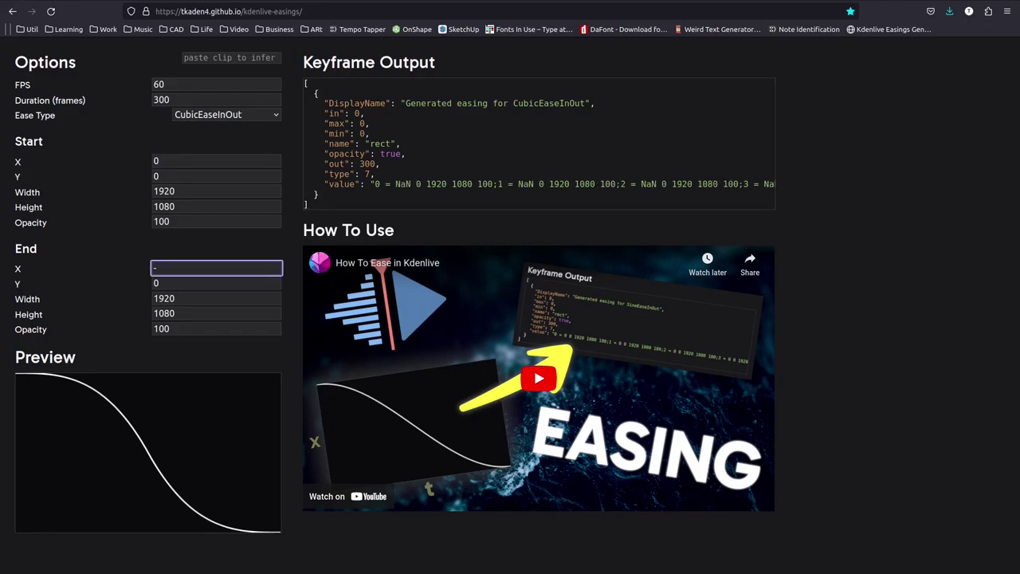
text(1920)
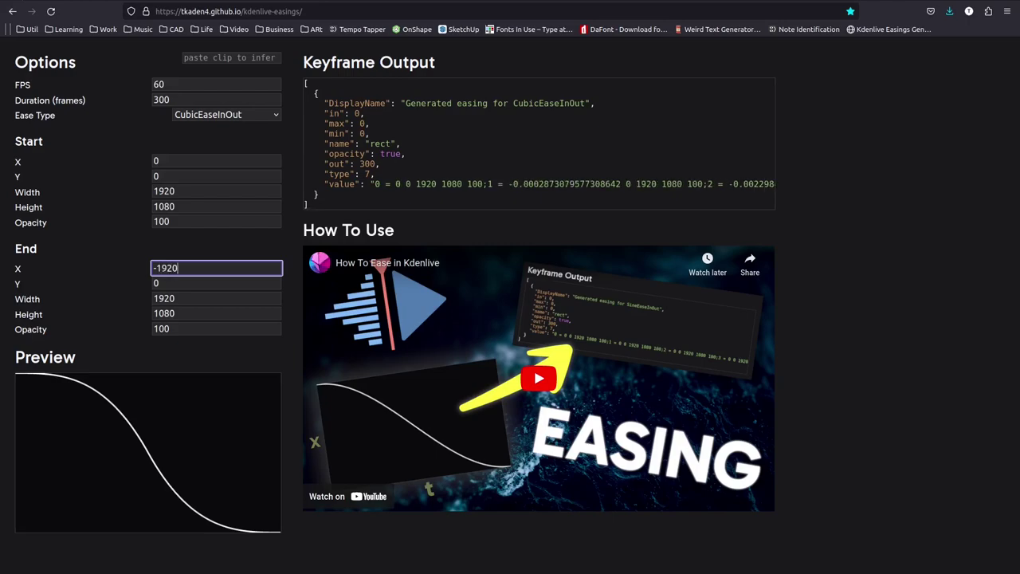
click(216, 298)
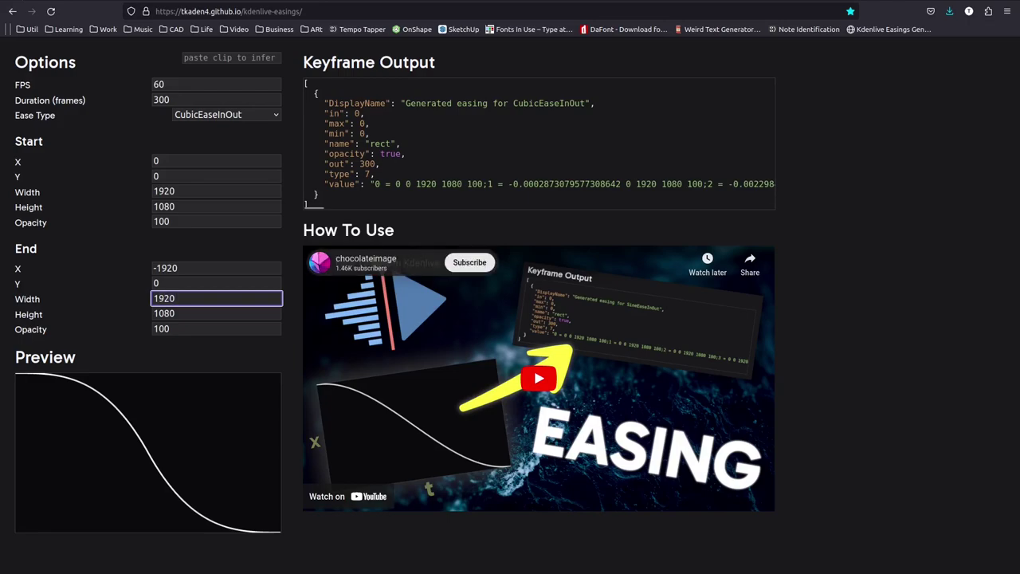
Copy the entire generated keyframe output and switch to Kdenlive.
click(539, 144)
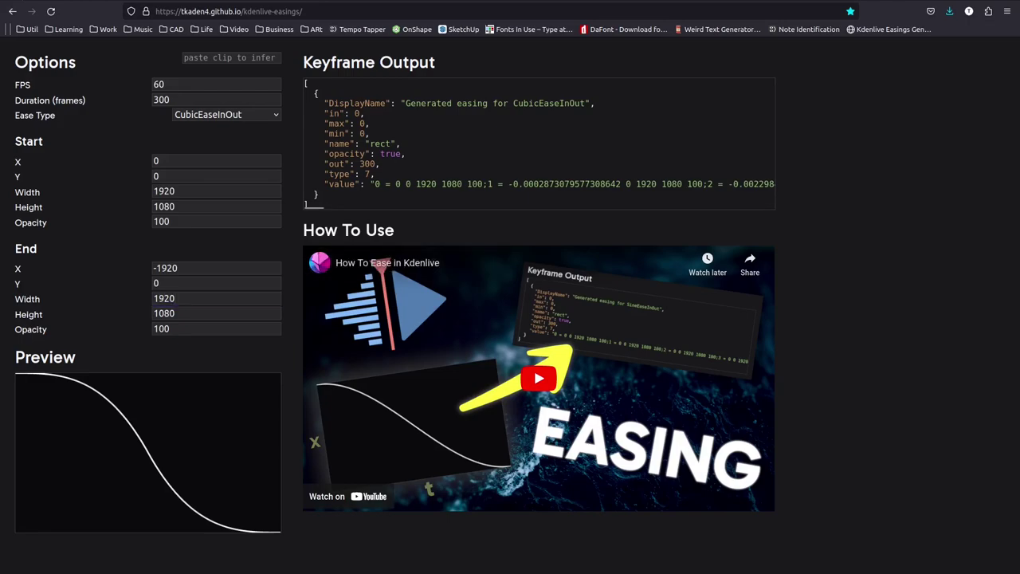
key(ctrl+a)
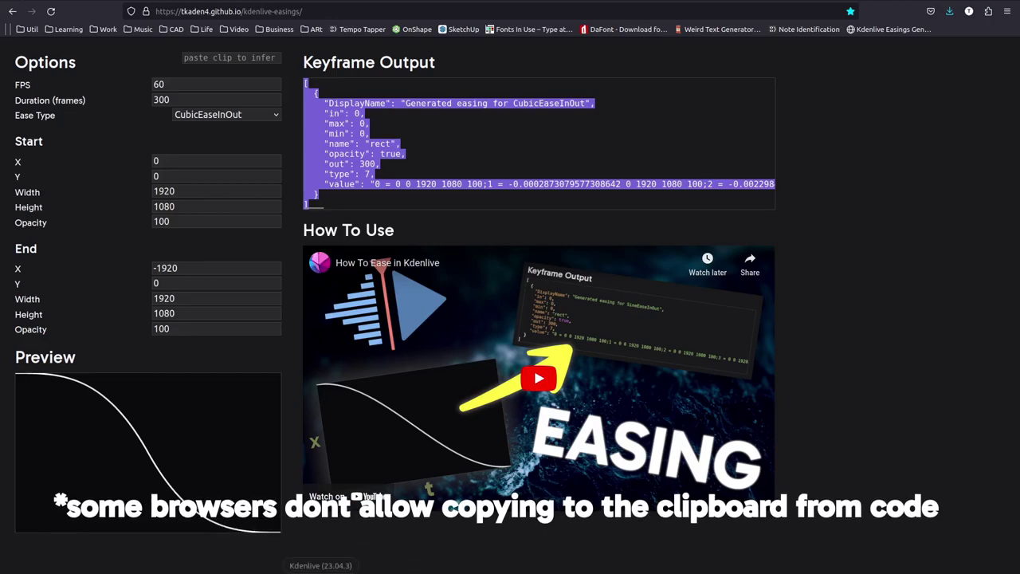
click(322, 572)
Apply the Transform effect to the Color Clip on V1 and import the copied keyframes into it with Limit keyframe number turned off.
drag(51, 64, 204, 439)
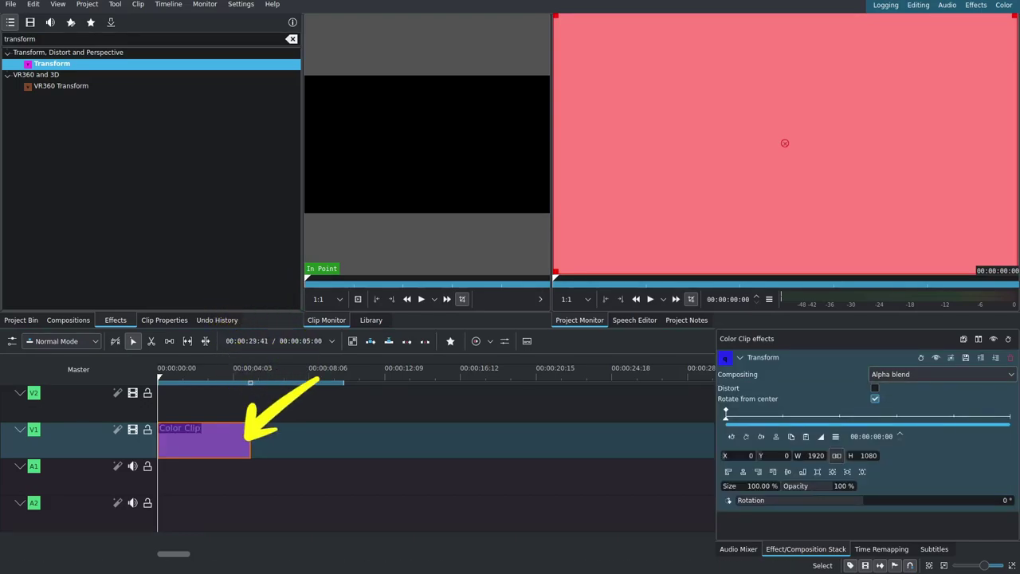
click(835, 436)
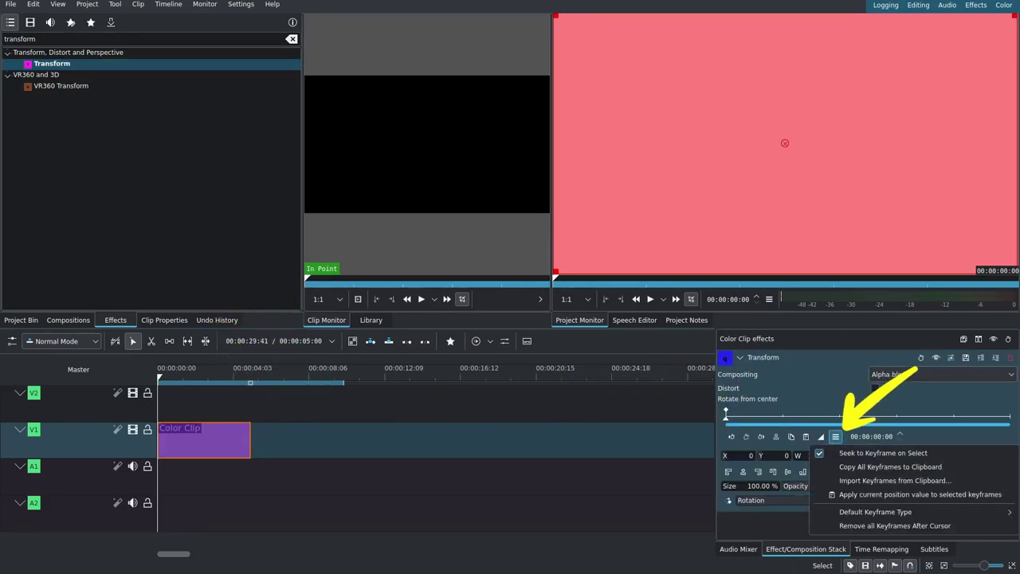
click(895, 481)
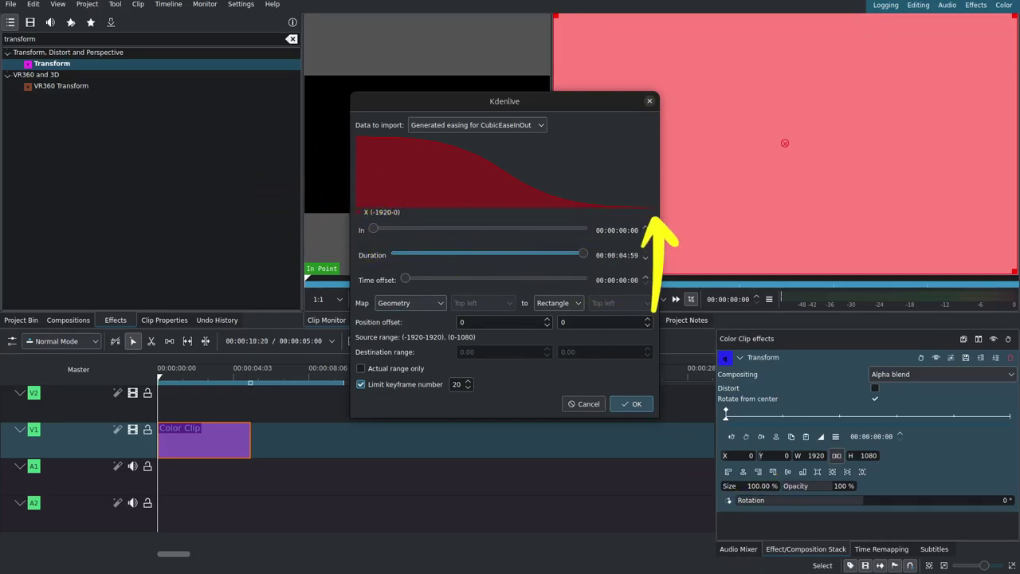
click(361, 384)
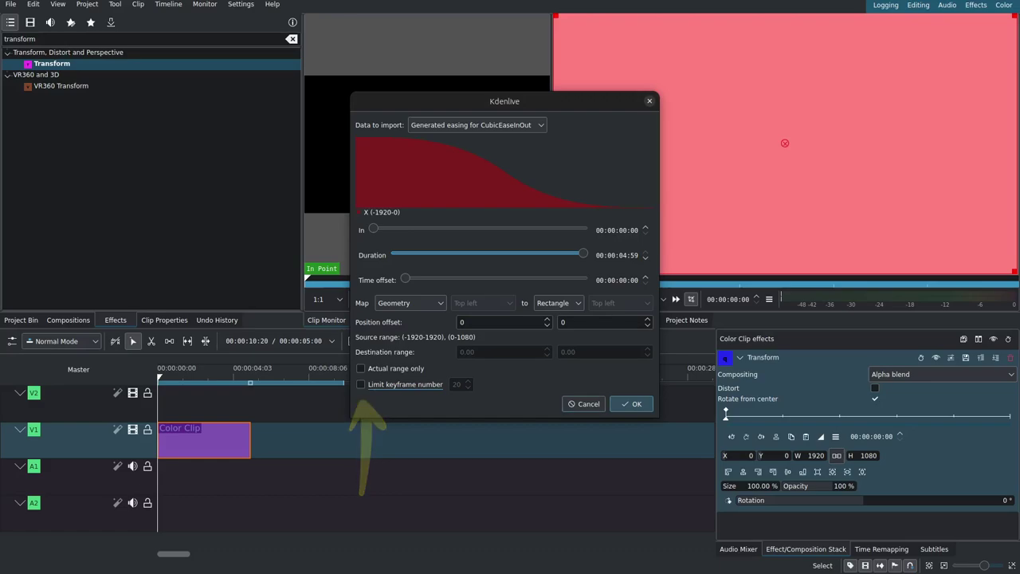
click(631, 404)
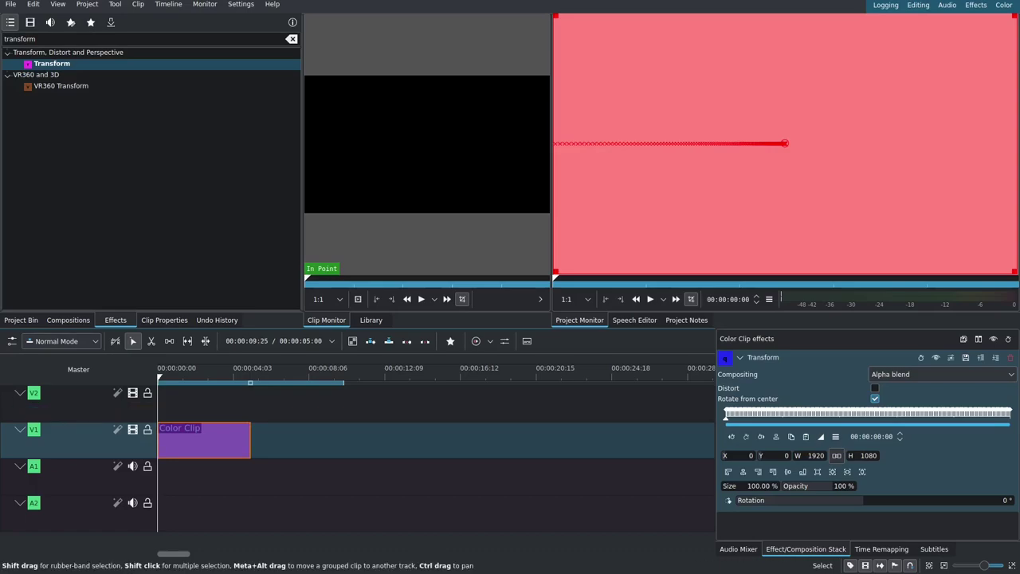
key(space)
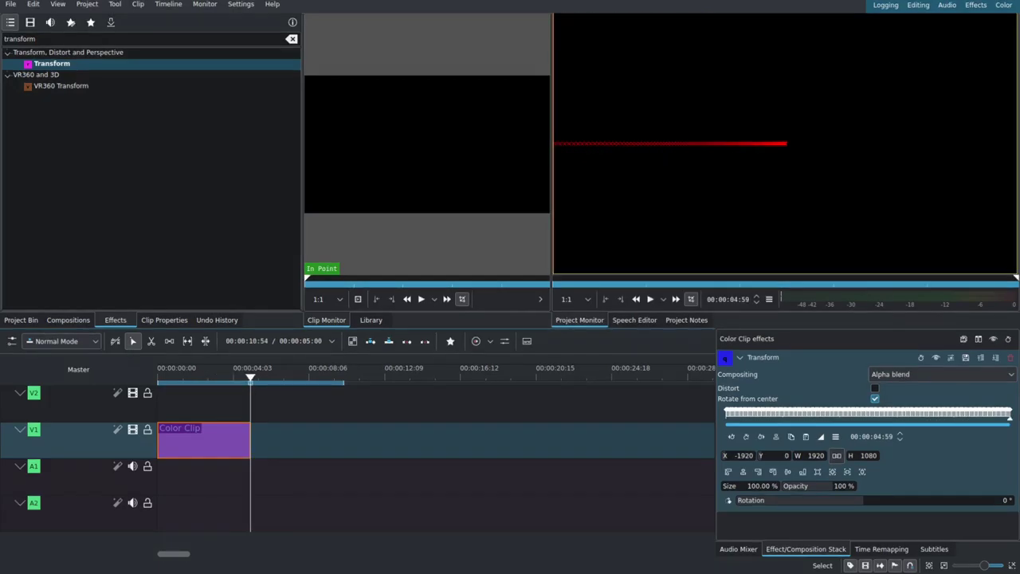
Set the Transform's X position at the first keyframe to -1920 and add a second Transform effect to the Color Clip.
key(Delete)
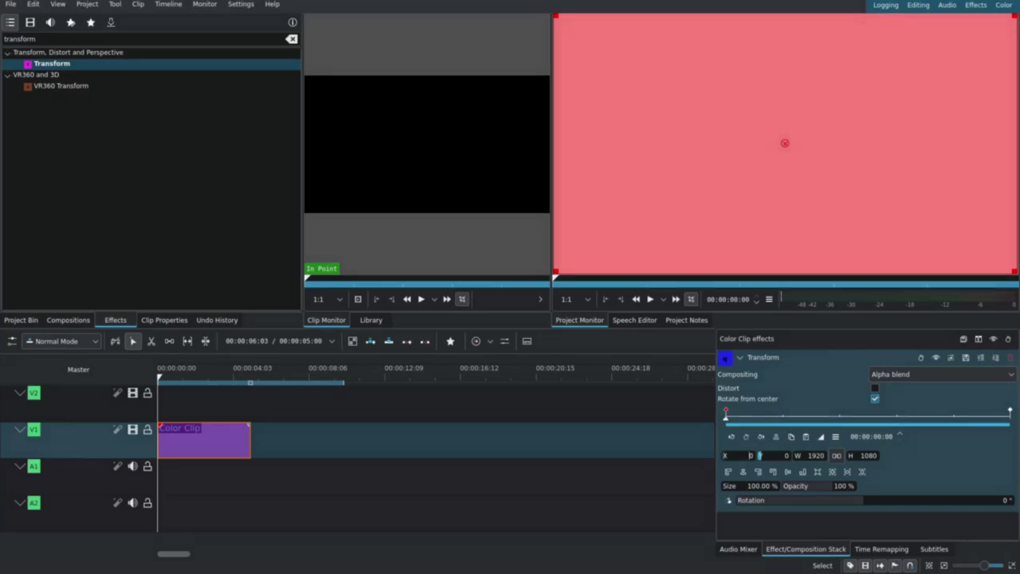
text(-1920)
key(Return)
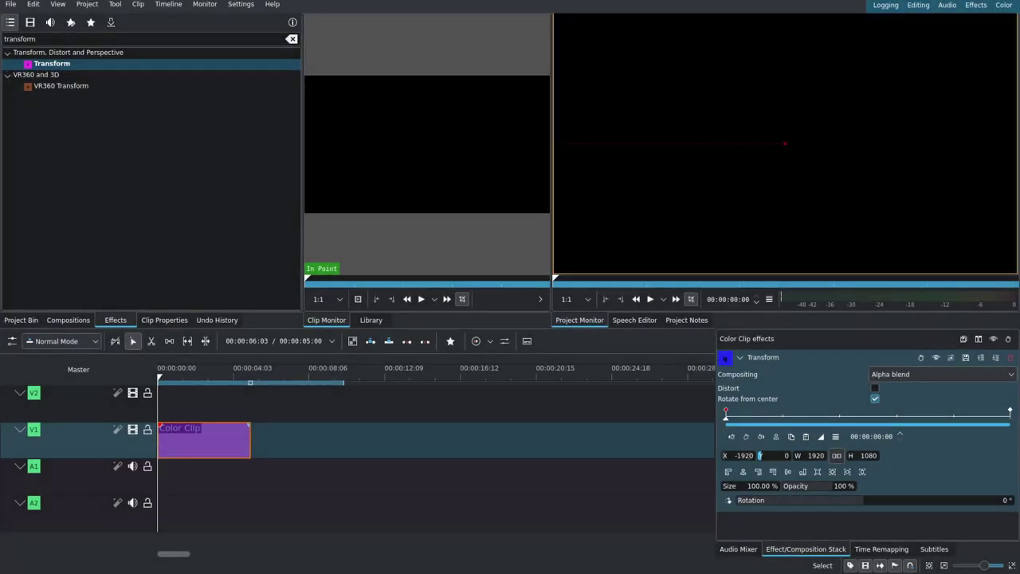
click(740, 357)
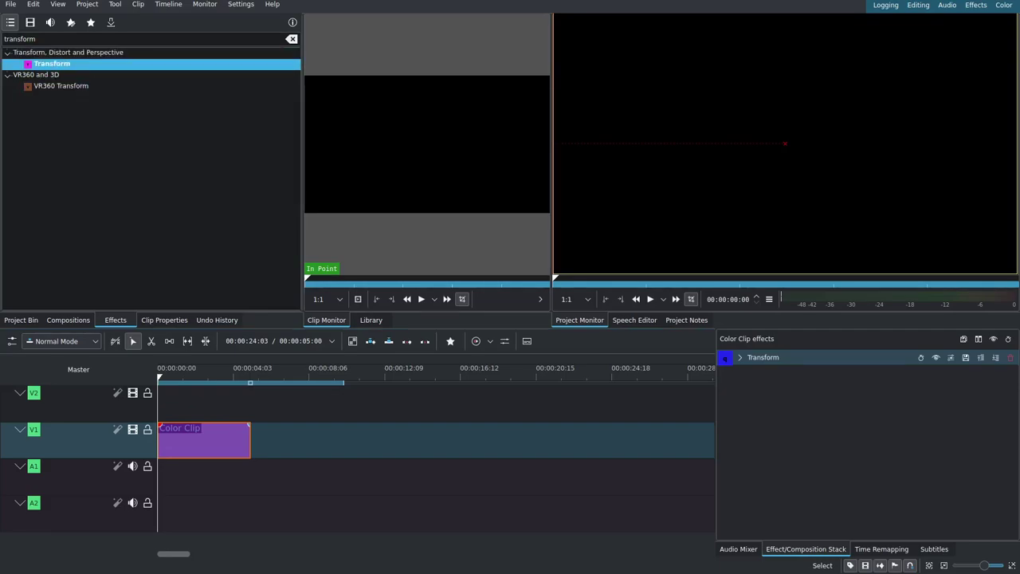
double_click(52, 64)
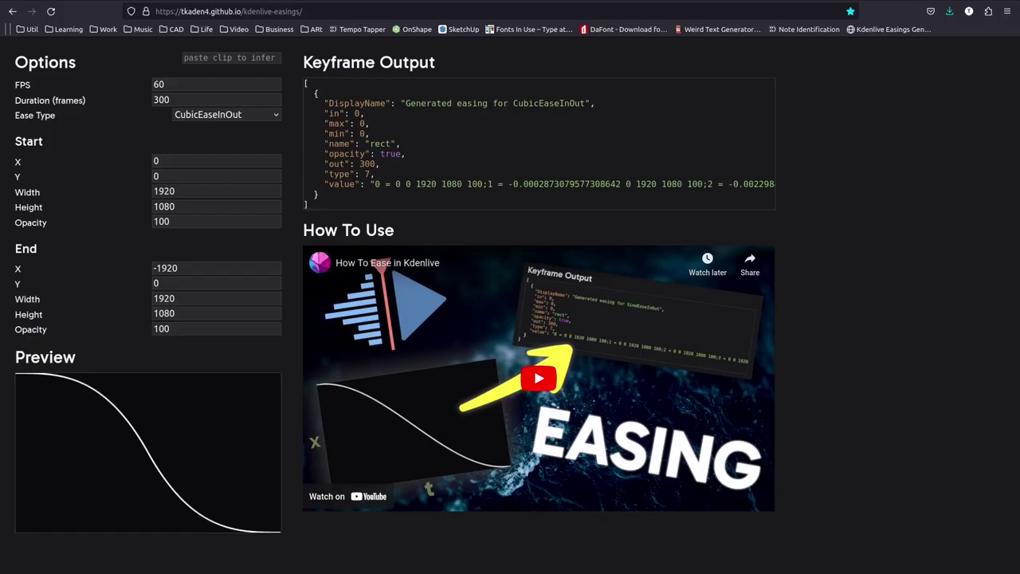
Try the BounceEaseIn ease type in the easing generator.
click(226, 114)
scroll(227, 319, down, 5)
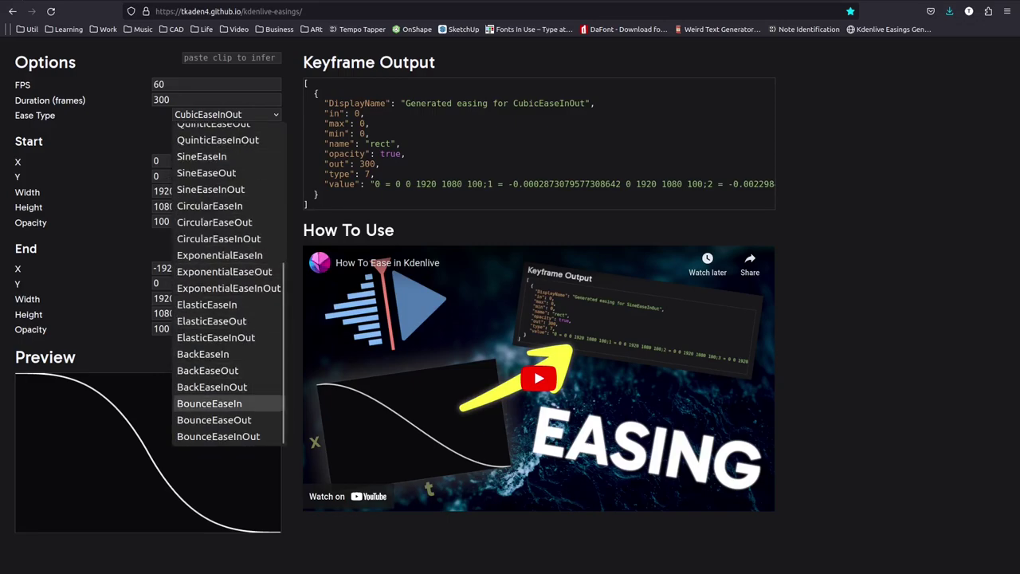
click(209, 403)
Set the easing generator's ease type to BounceEaseOut.
click(226, 114)
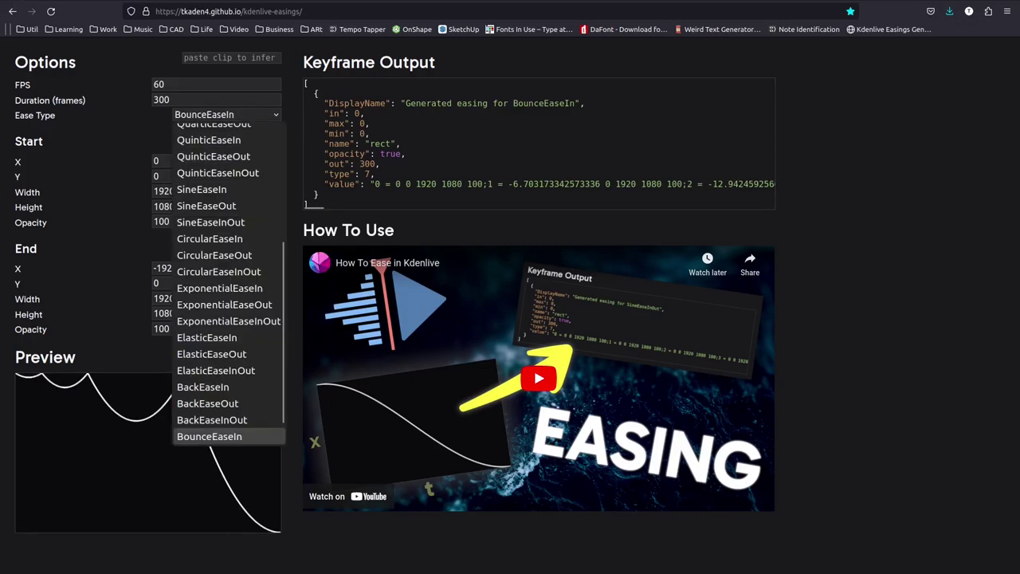
scroll(227, 404, down, 1)
click(213, 420)
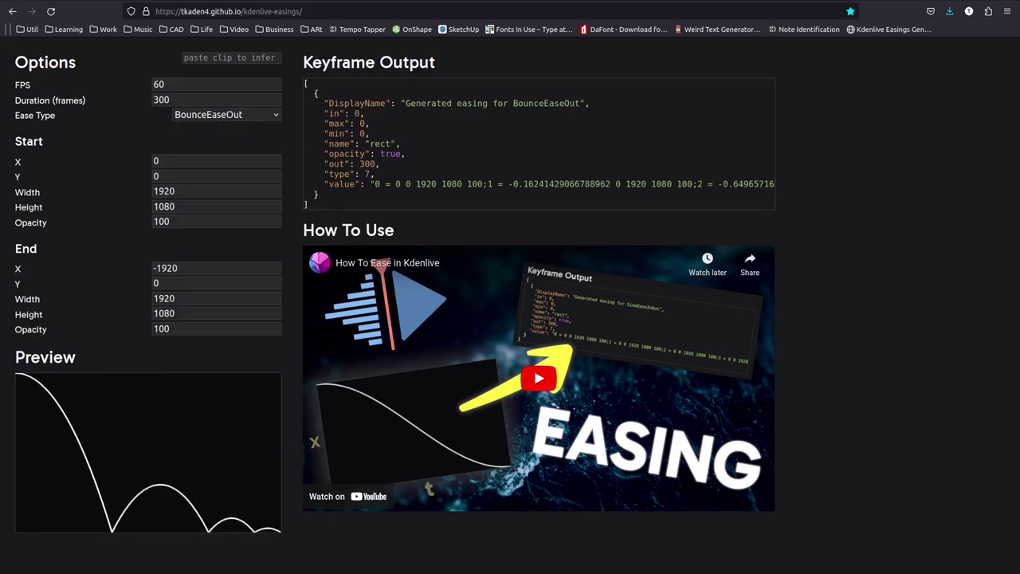
Set the Start Y position to -1000 in the easing generator.
click(183, 176)
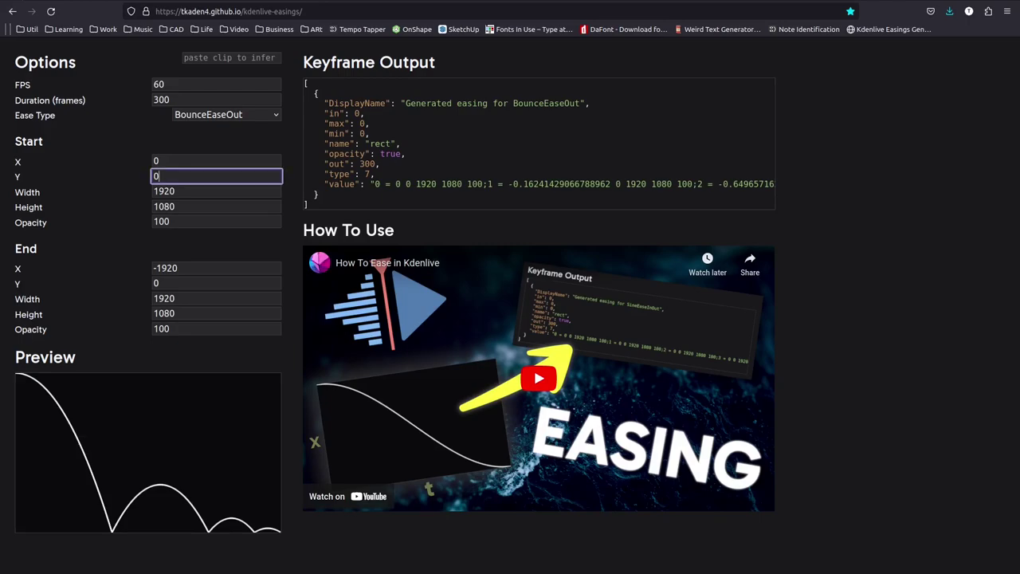
key(BackSpace)
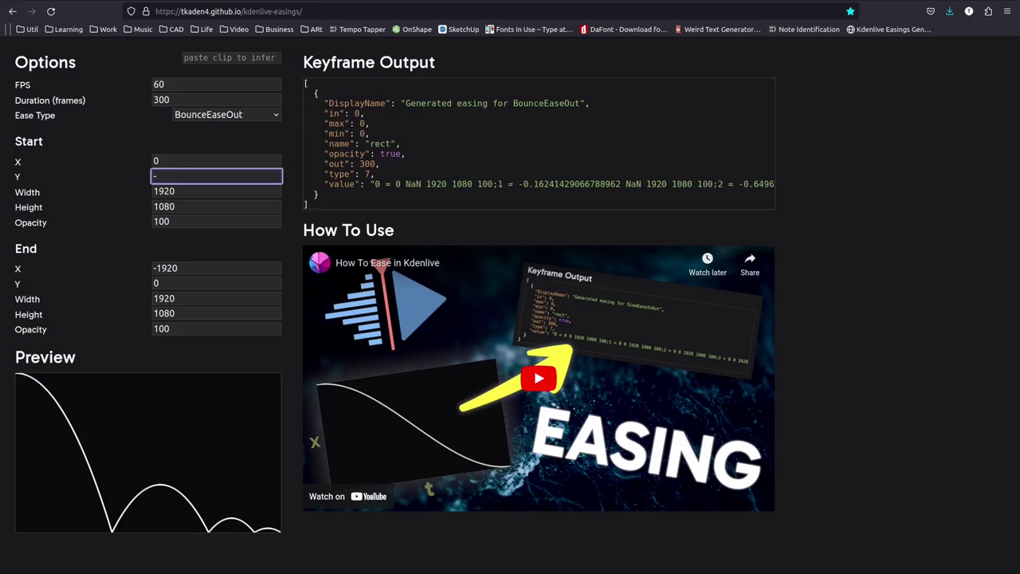
text(-1000)
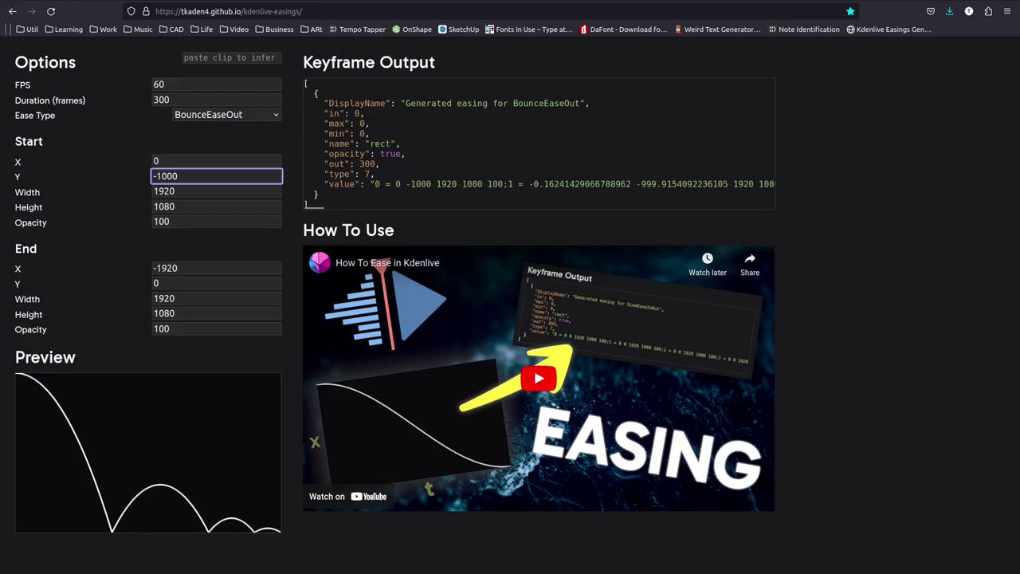
Set the End X position to 0 so the generated motion is only vertical.
double_click(165, 299)
click(158, 284)
double_click(166, 268)
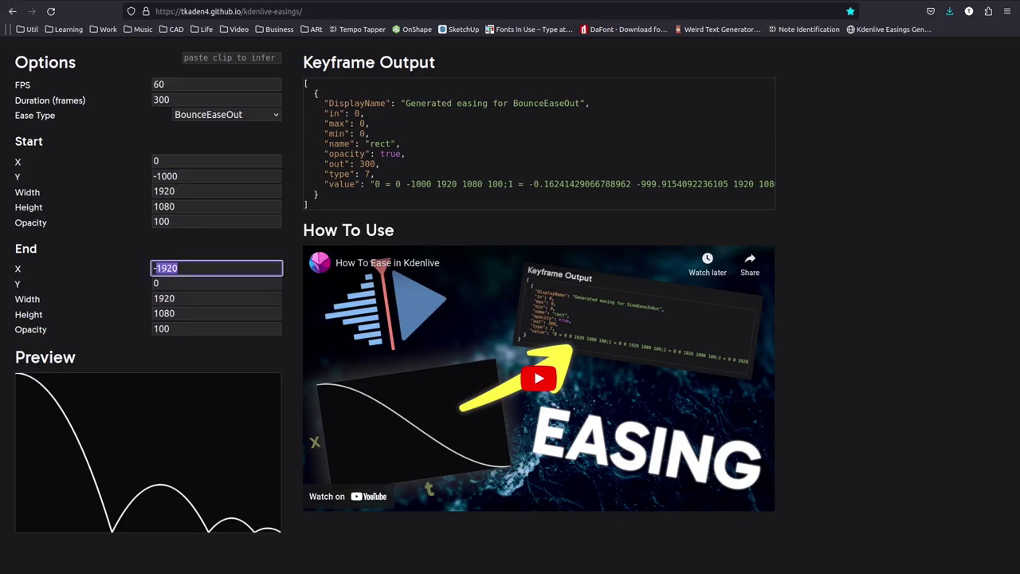
text(0)
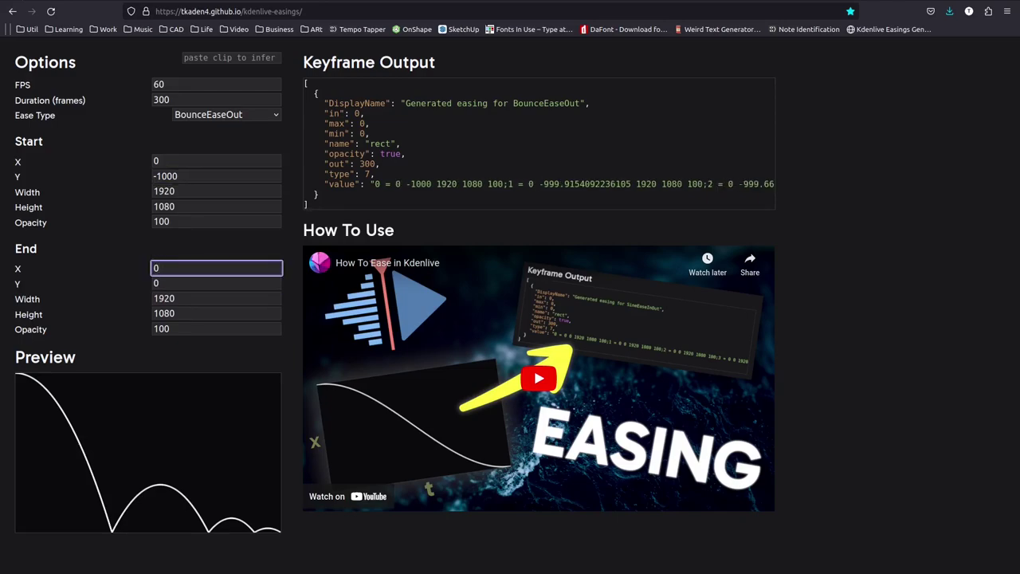
click(160, 161)
click(160, 268)
click(159, 161)
click(160, 284)
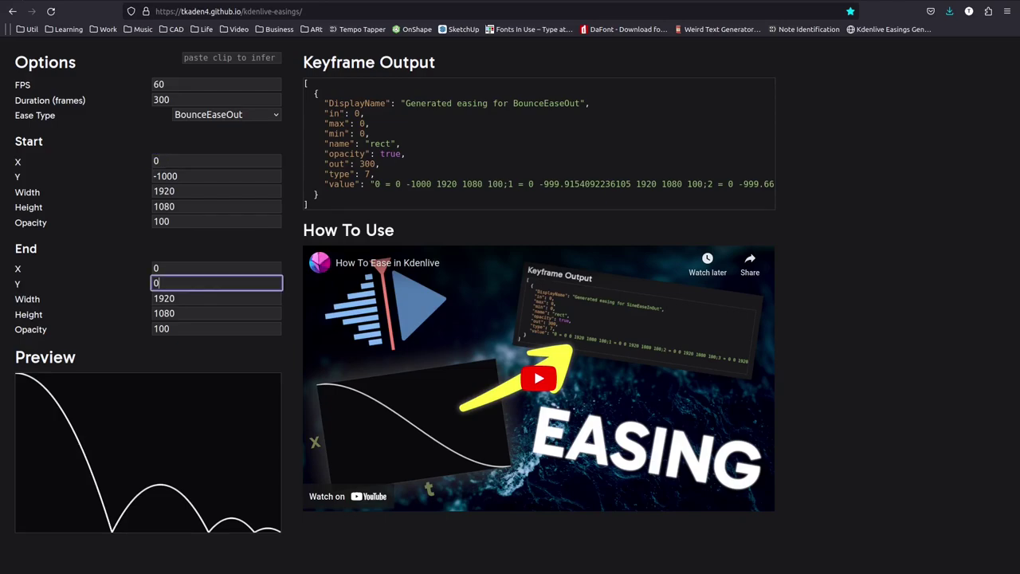
key(Tab)
drag(175, 298, 169, 298)
Copy the BounceEaseOut keyframe output and import it into the second Transform effect in Kdenlive with Limit keyframe number turned off.
click(381, 154)
key(alt+Tab)
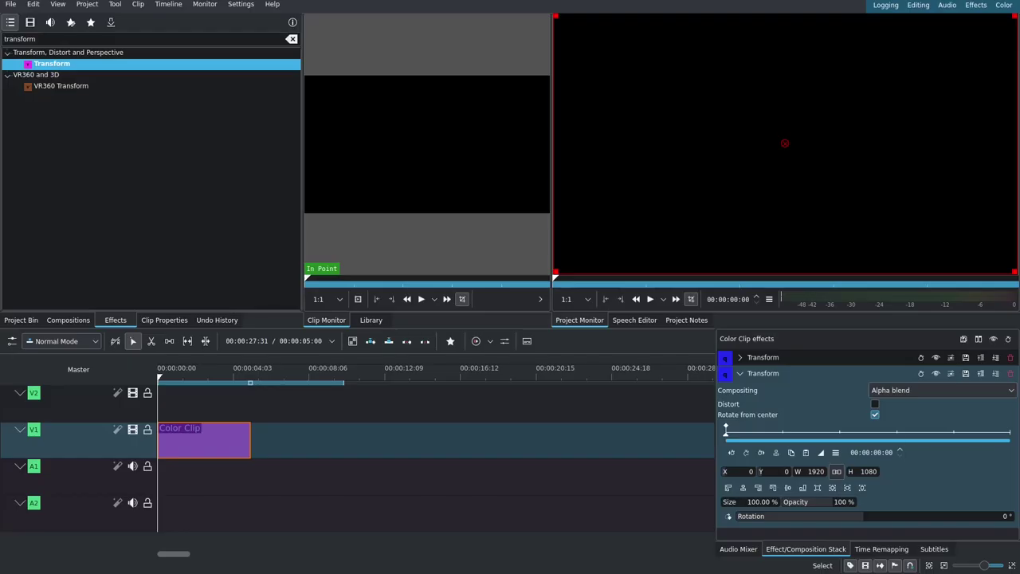
click(836, 452)
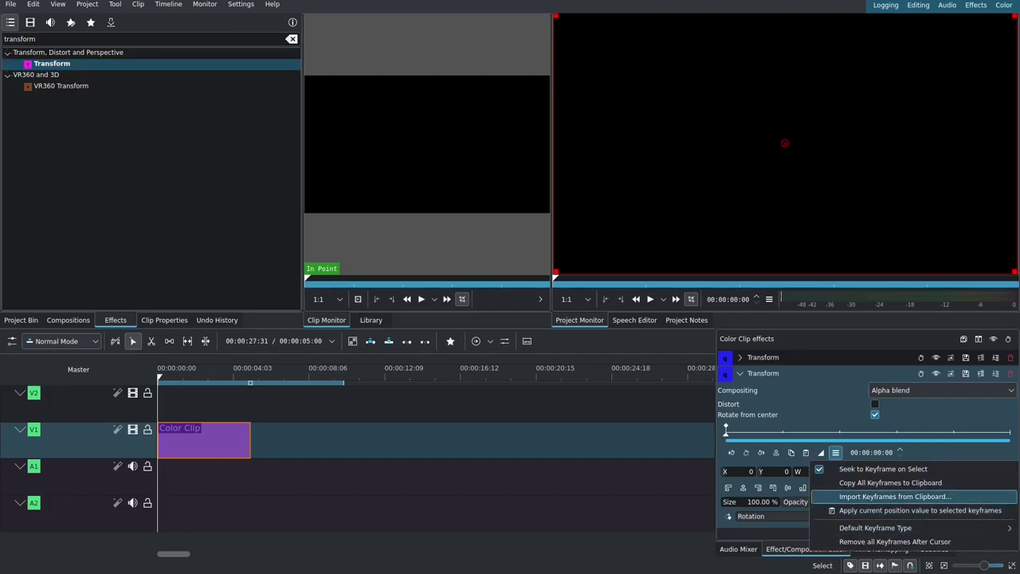
click(895, 496)
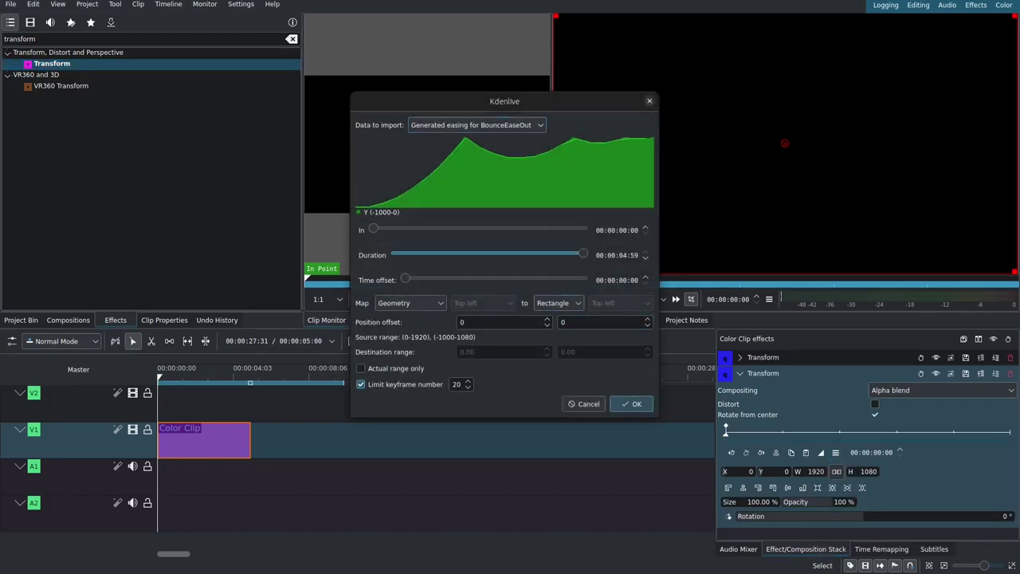
click(405, 384)
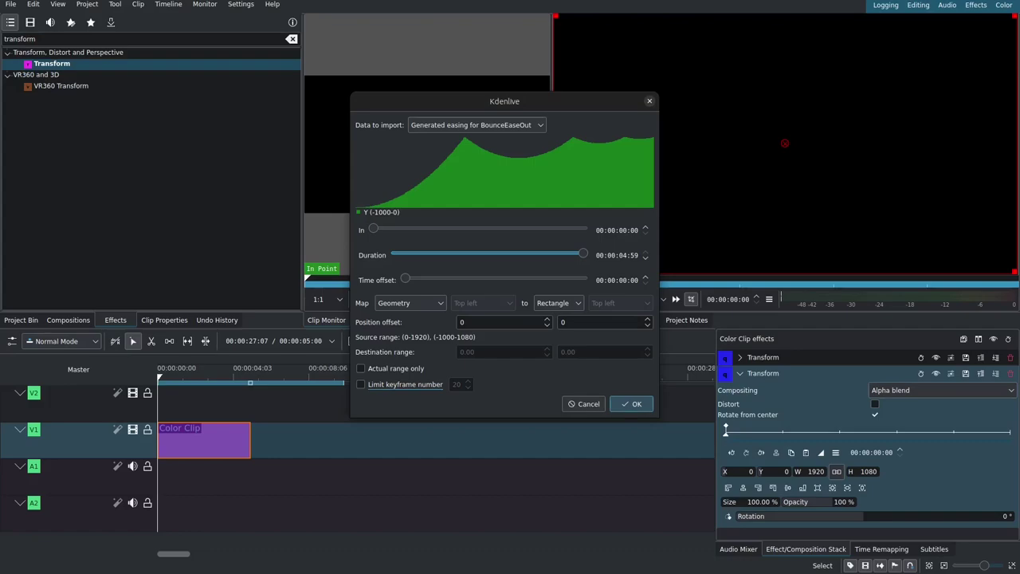
key(Return)
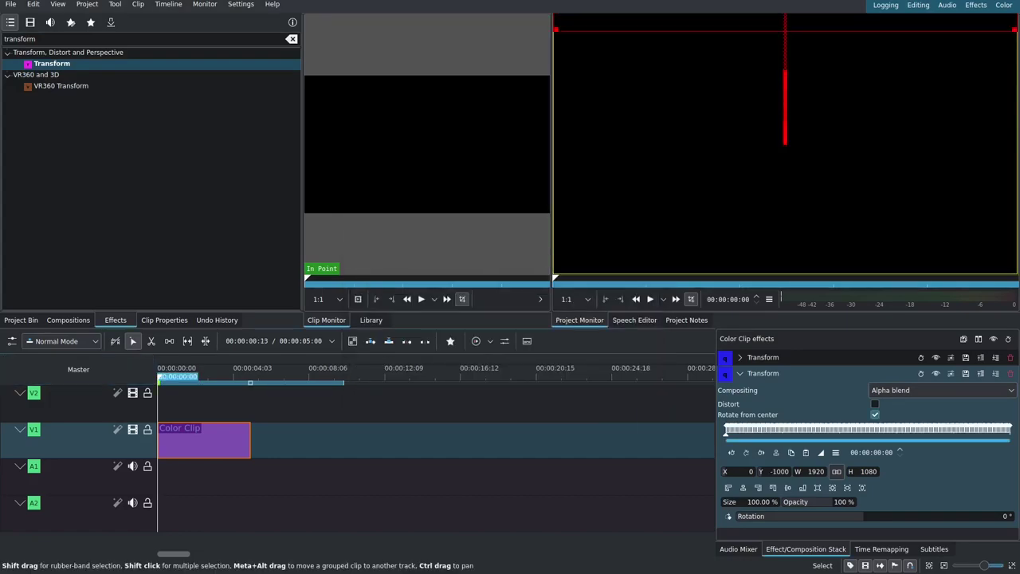
key(space)
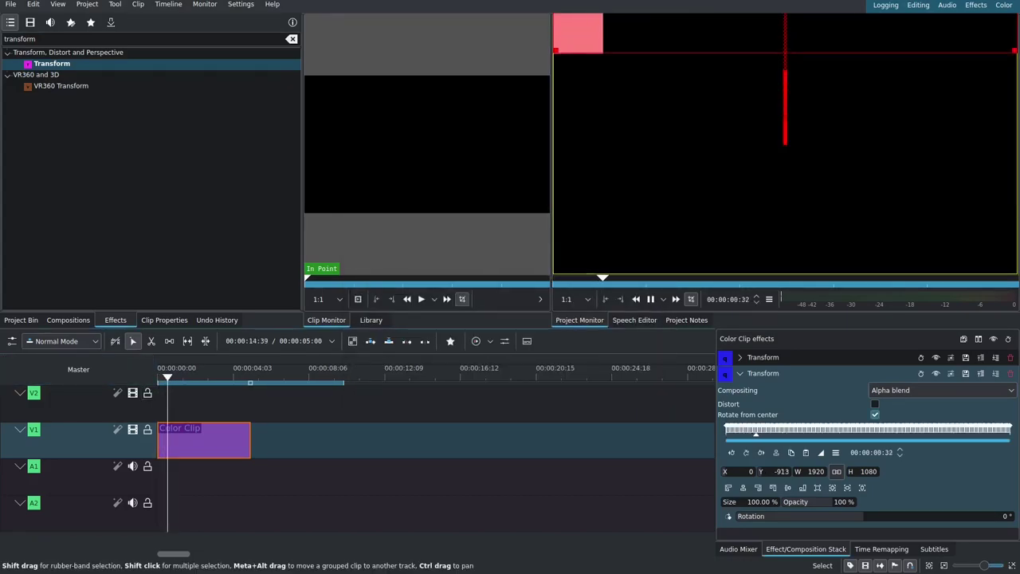